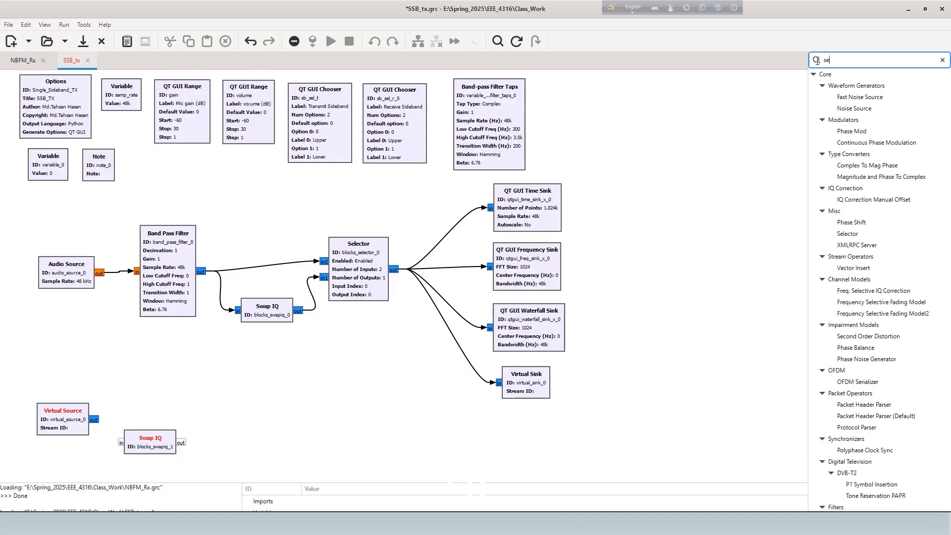
- Add a second Selector block to the flowgraph, placed after the unconnected Swap IQ block
text(l)
drag(848, 97, 272, 376)
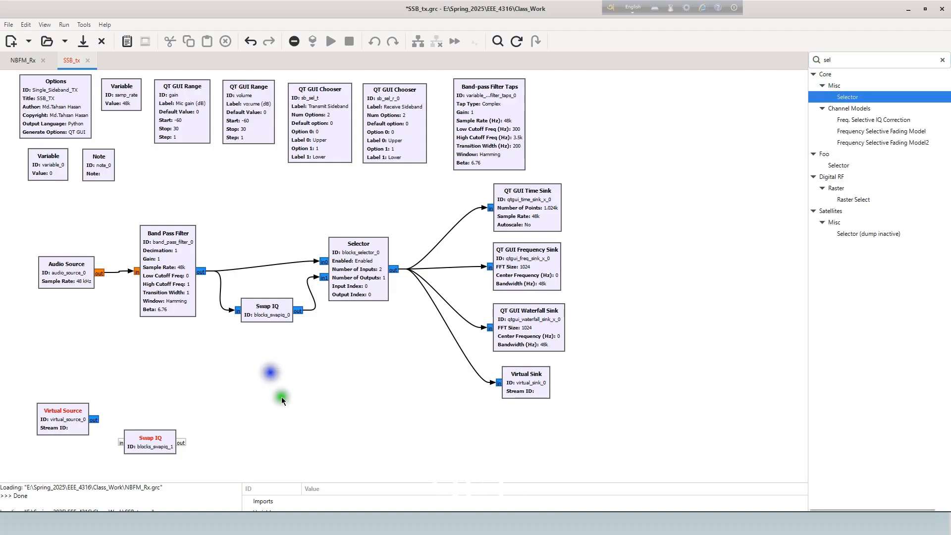
mouse_move(278, 429)
mouse_down()
mouse_move(246, 427)
mouse_move(260, 429)
mouse_up()
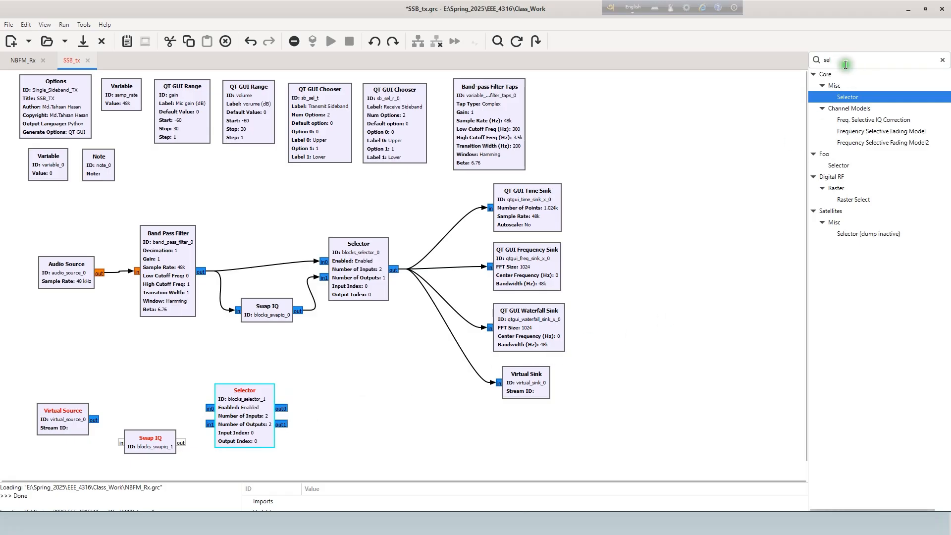
- Find the FFT Filter block in the library and place it after the new Selector block
drag(846, 65, 815, 59)
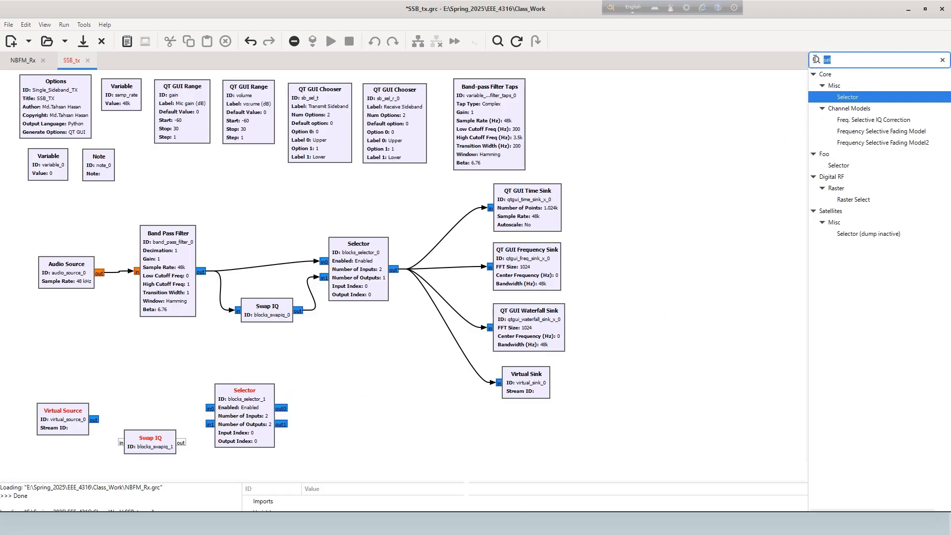
text(fft)
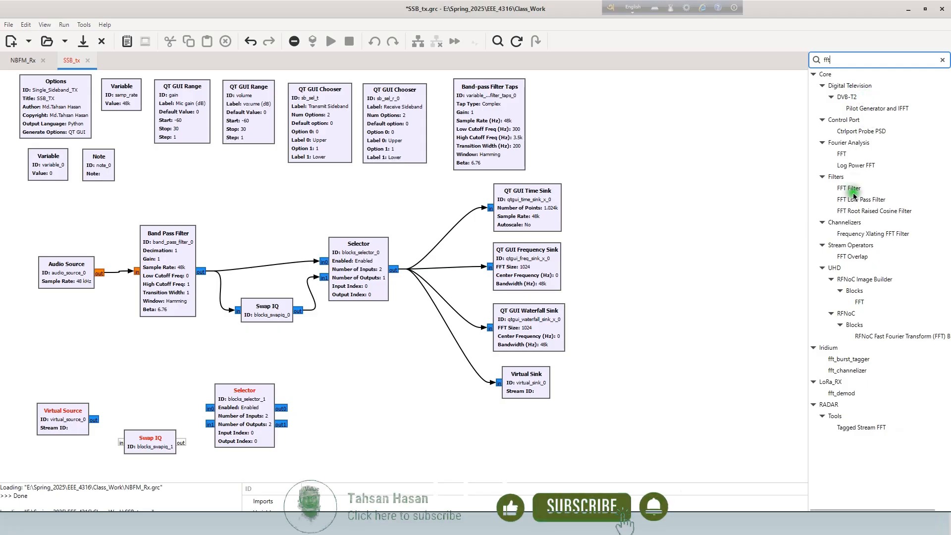
drag(848, 188, 397, 370)
drag(415, 411, 341, 431)
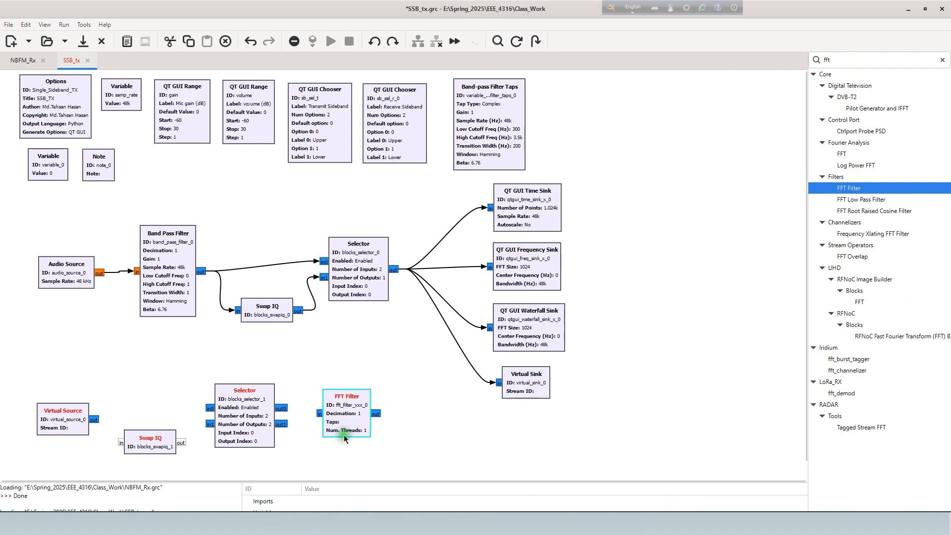
drag(341, 430, 338, 434)
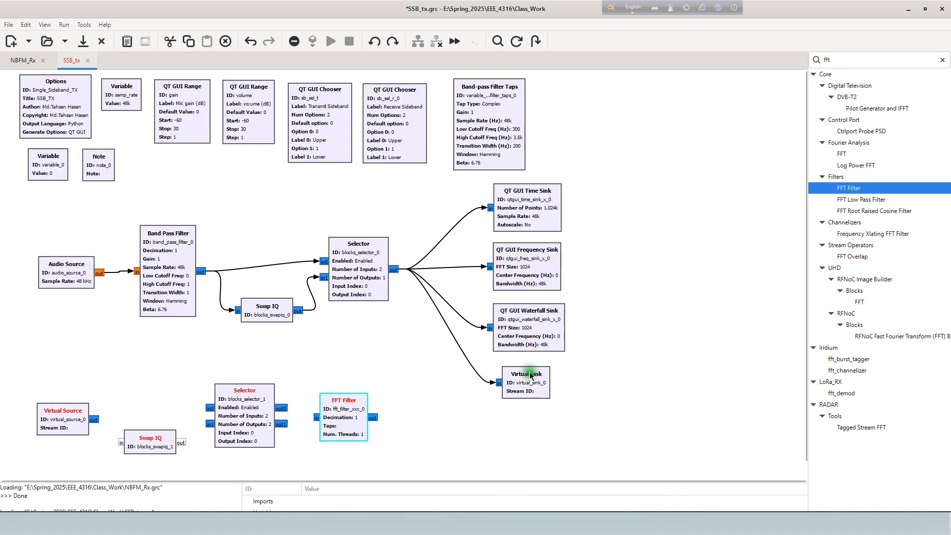
- Nudge the Virtual Sink up slightly and place a Complex To Real block after the FFT Filter
drag(527, 374, 532, 367)
drag(837, 60, 821, 60)
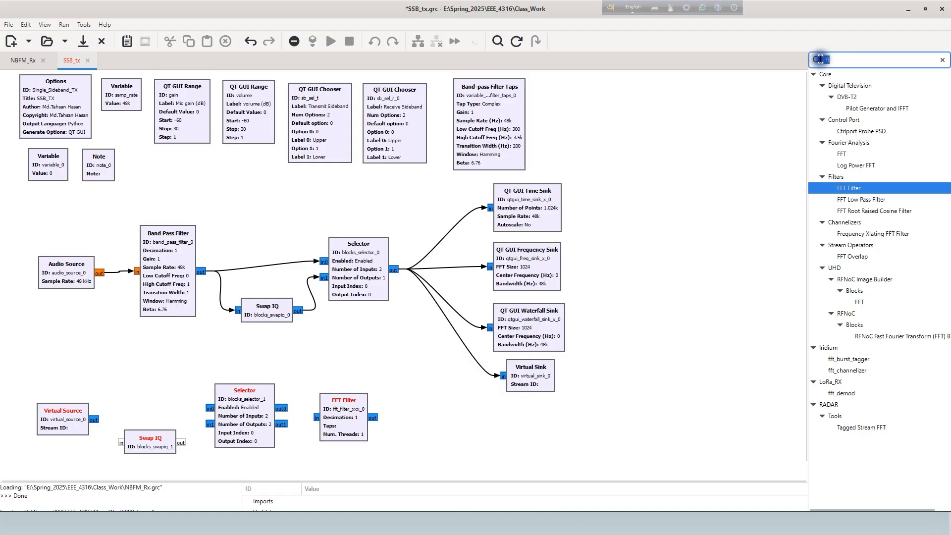
text(com)
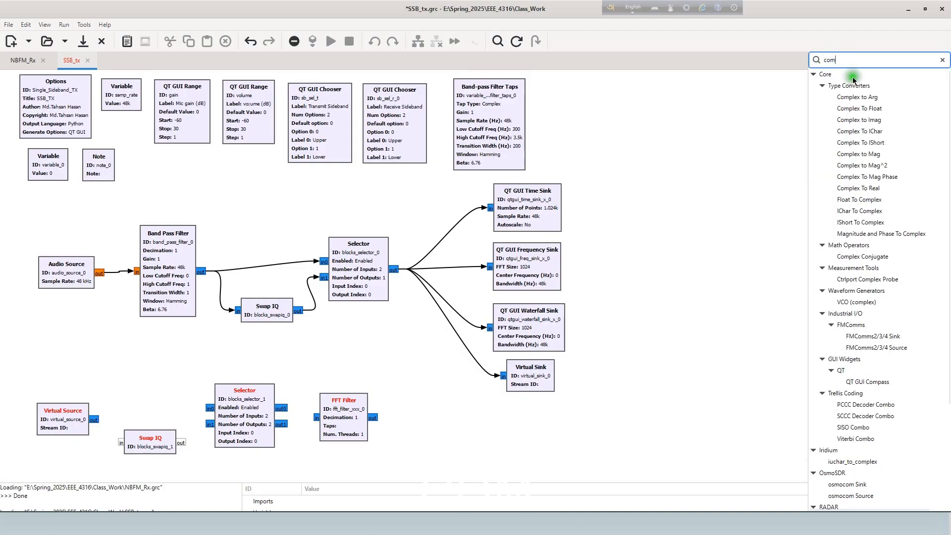
click(865, 133)
drag(870, 187, 408, 418)
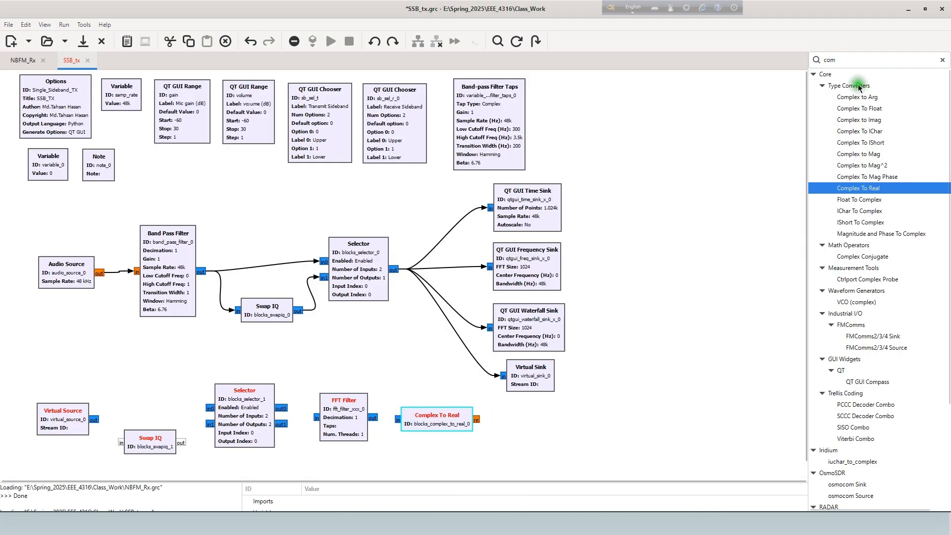
- Search the library for the Multiply Const block and place it after Complex To Real
double_click(827, 60)
text(mul)
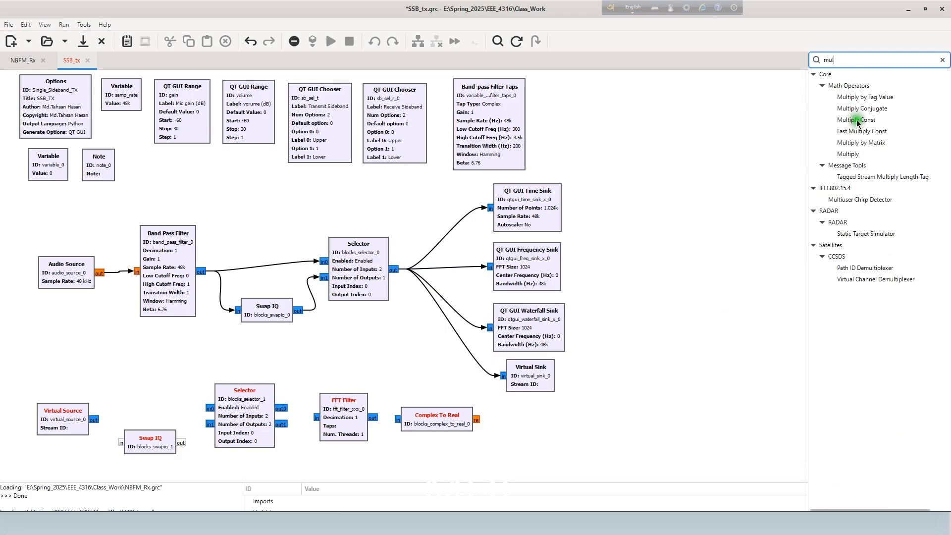
drag(858, 122, 521, 422)
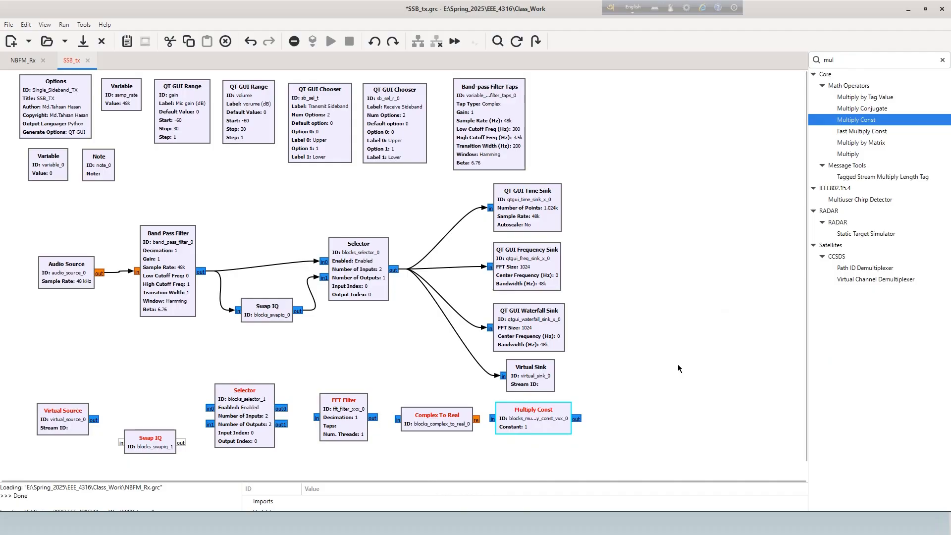
- Search the library for the Audio Sink block and place it after Multiply Const, ending the receiver row
click(822, 60)
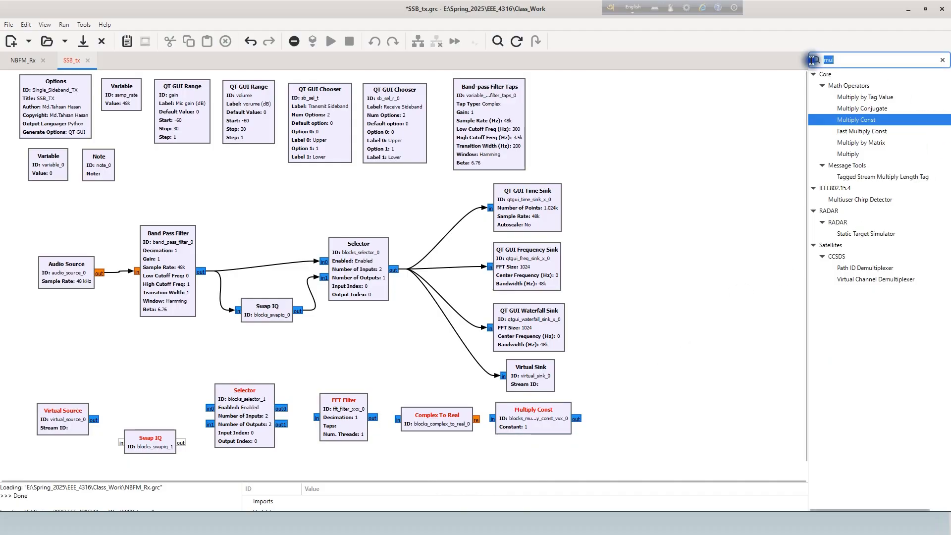
text(aud)
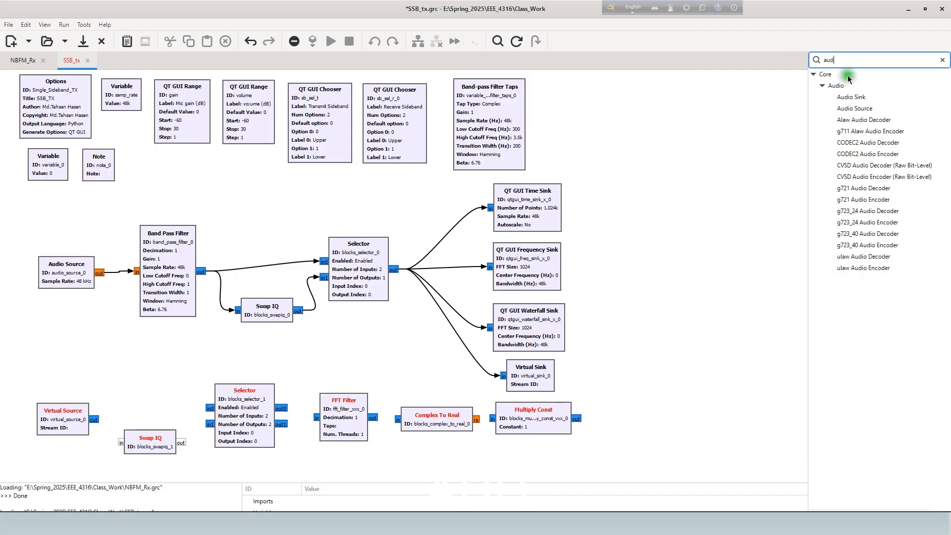
click(856, 99)
drag(856, 98, 598, 405)
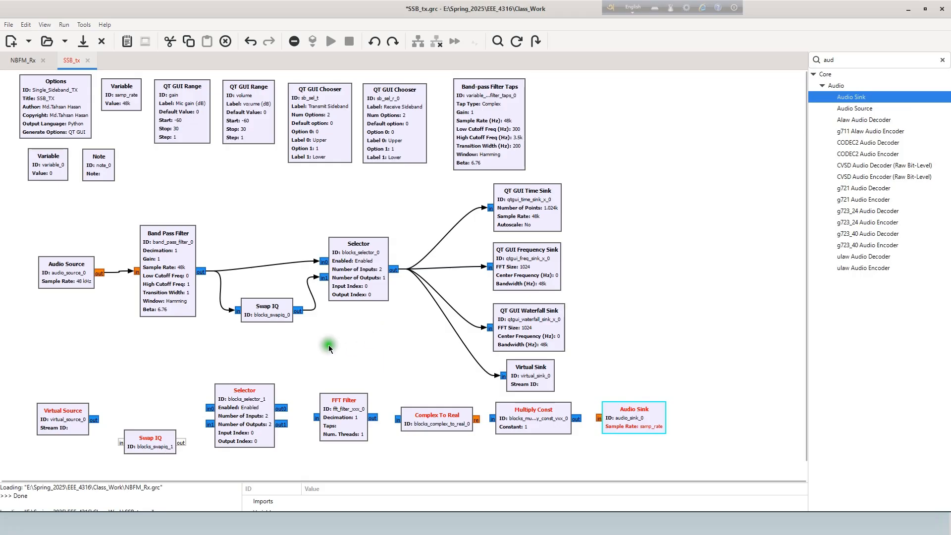
- Move the whole receiver row, Virtual Source through Audio Sink, slightly down together and clear the block search
drag(22, 393, 696, 458)
click(419, 361)
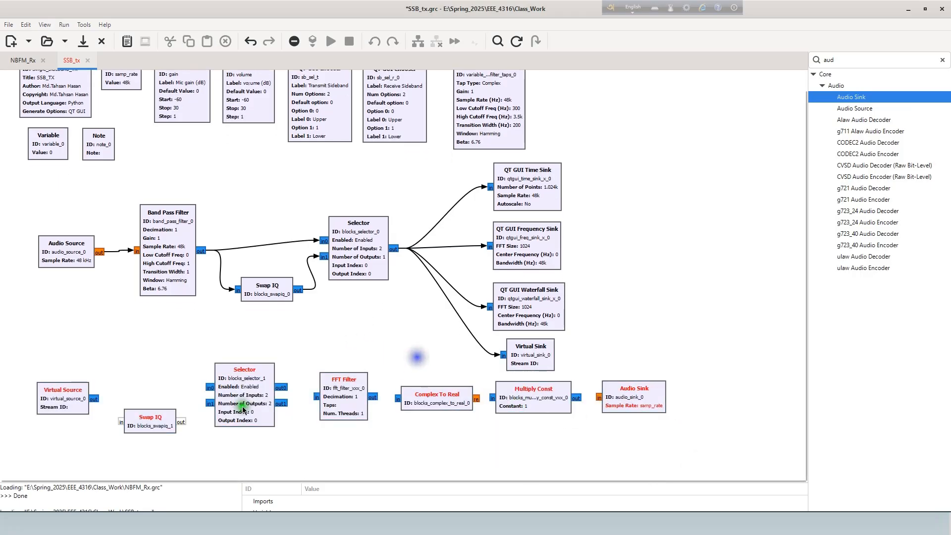
drag(12, 381, 665, 448)
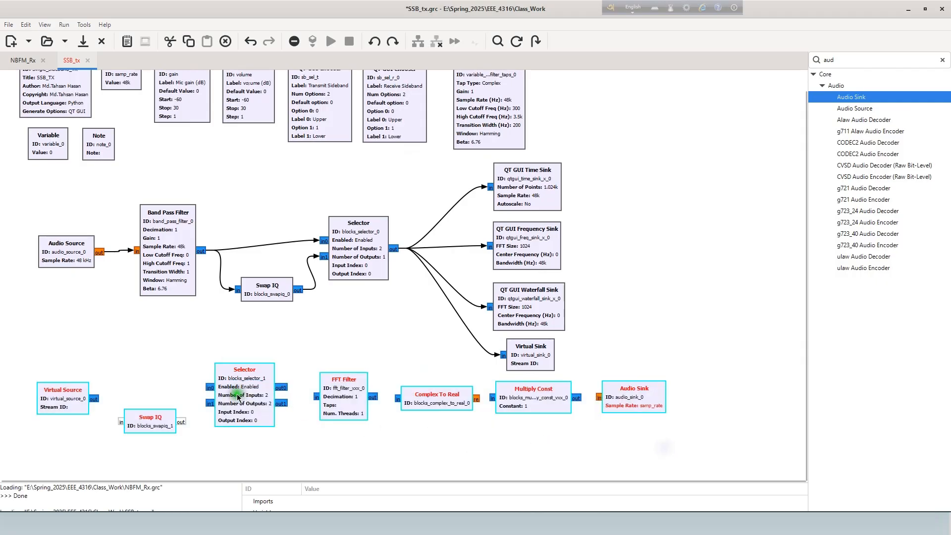
drag(254, 397, 259, 413)
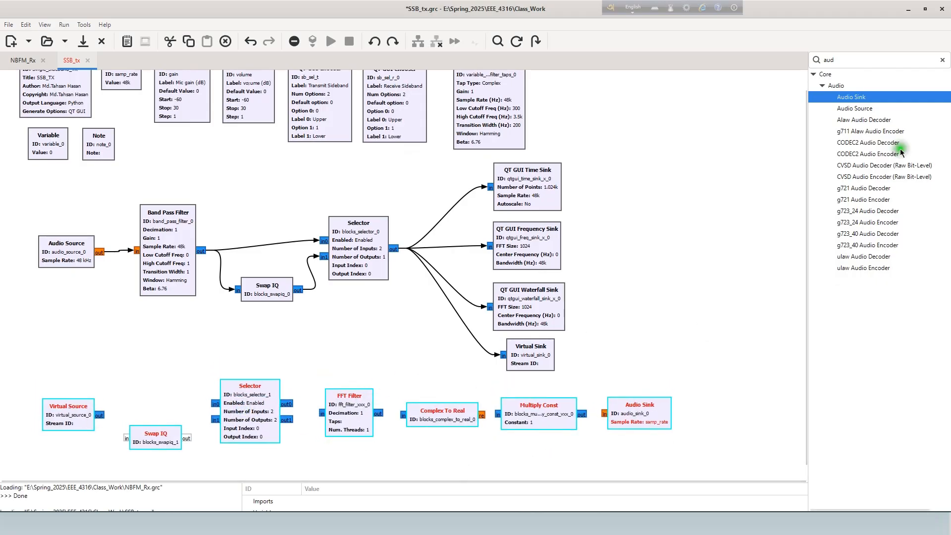
click(942, 60)
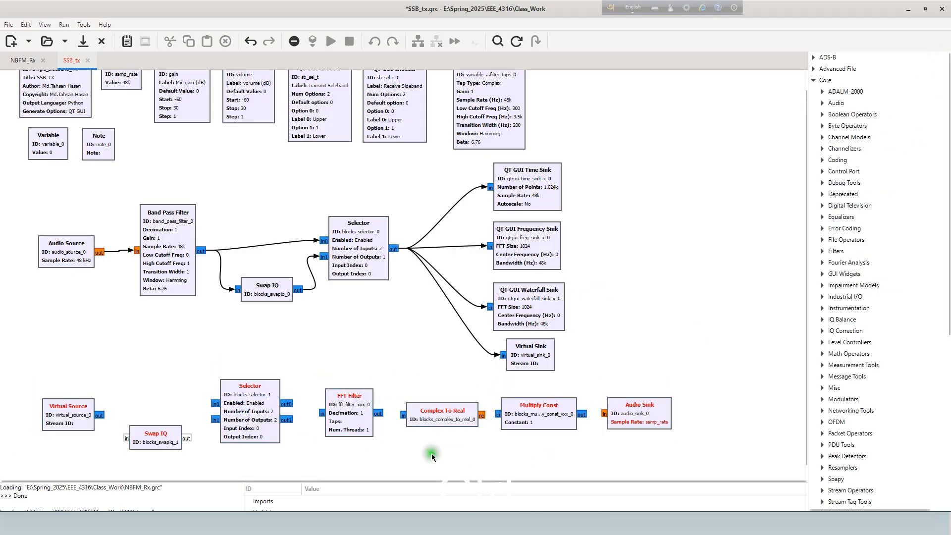
- Connect the Virtual Source output to the lower Swap IQ and the new Selector's in0, and that Swap IQ's output to in1
scroll(432, 457, up, 1)
scroll(457, 408, down, 1)
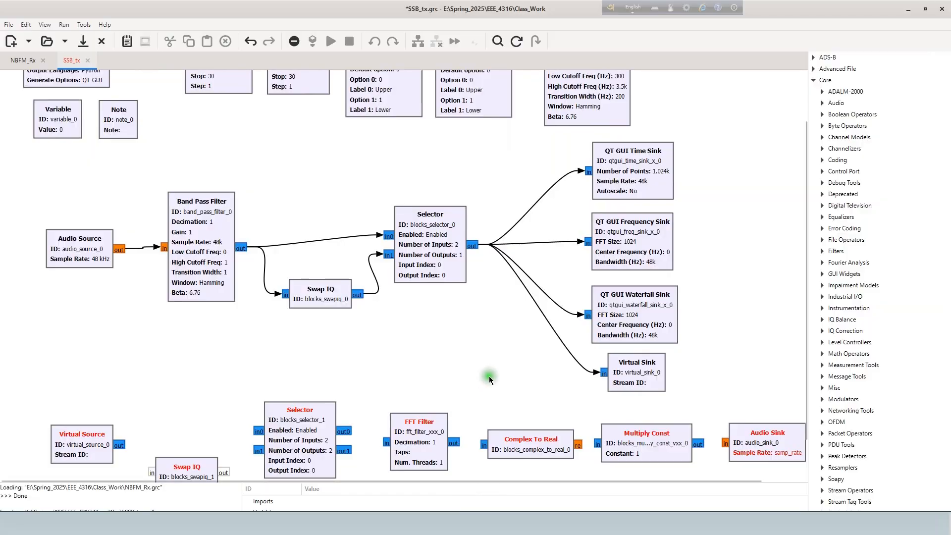
scroll(489, 374, down, 1)
drag(808, 311, 870, 316)
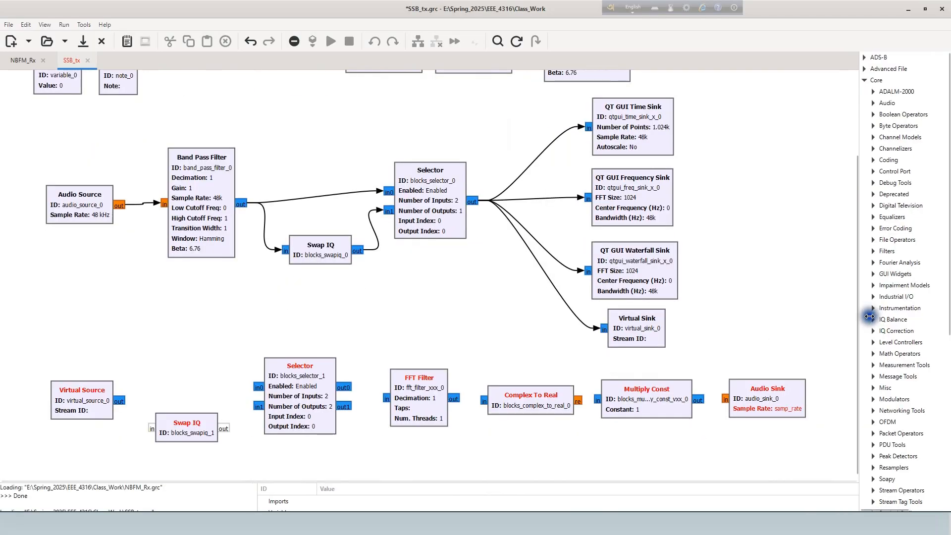
click(119, 401)
click(146, 425)
click(213, 435)
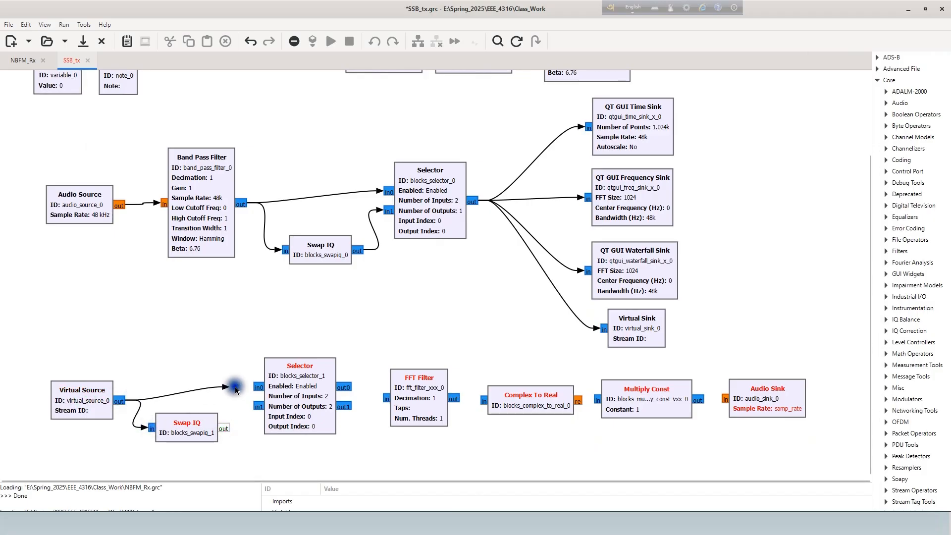
click(258, 387)
click(224, 429)
click(249, 411)
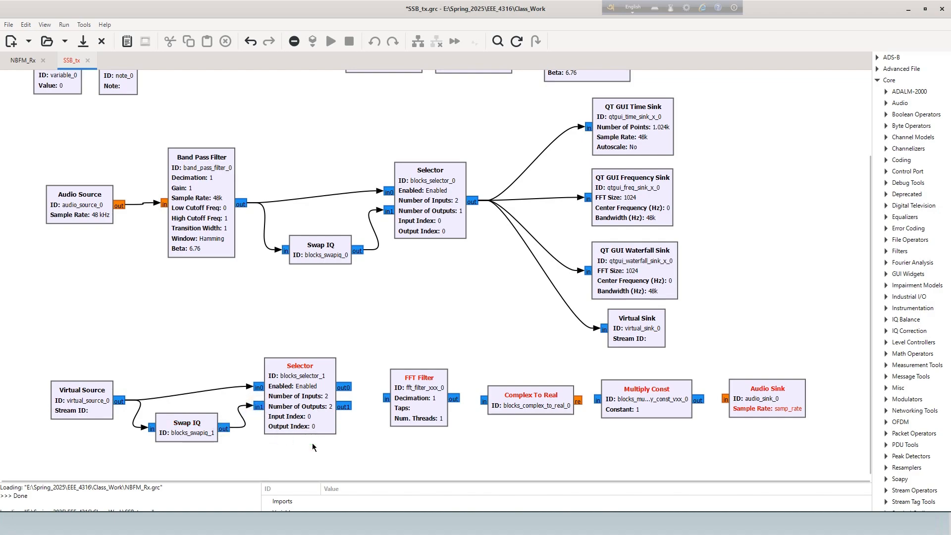
- Set the new Selector's Number of Outputs to 1
double_click(312, 389)
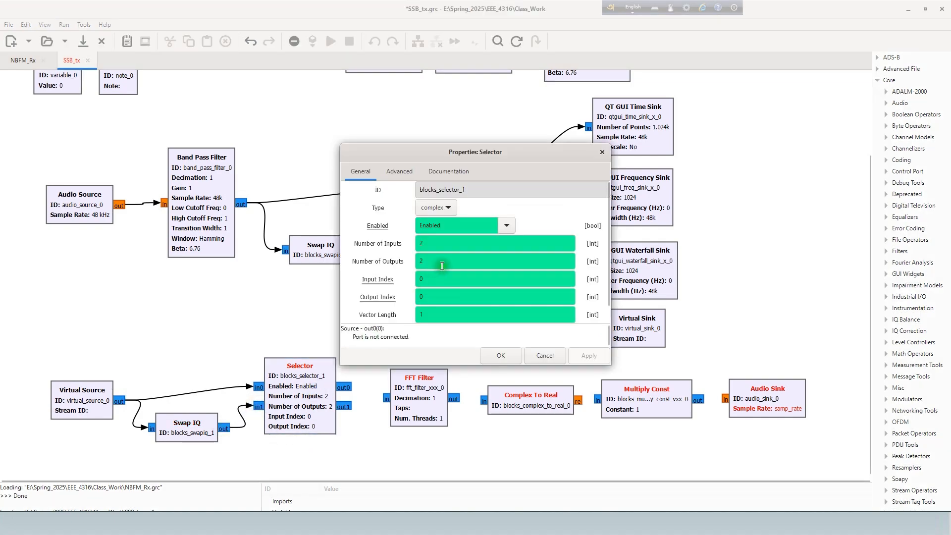
double_click(411, 261)
text(1)
click(500, 355)
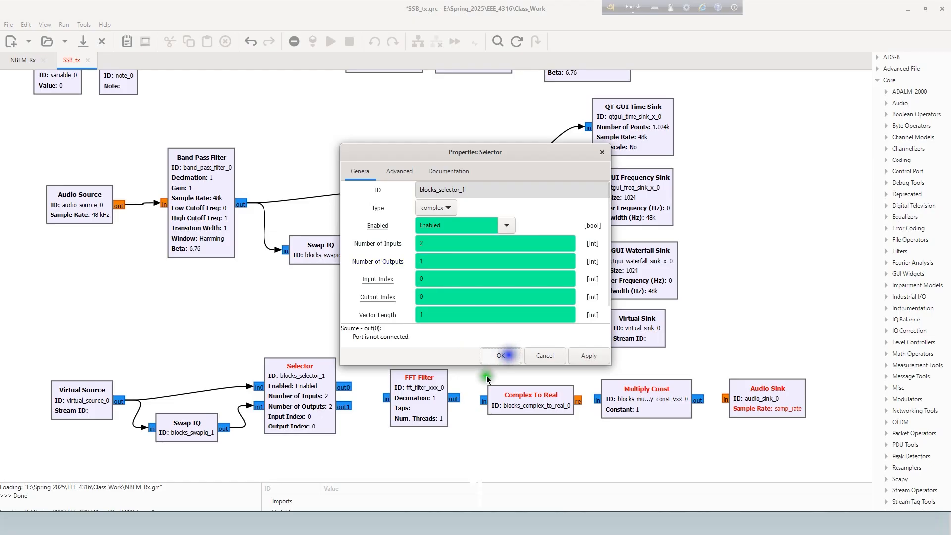
- Connect the new Selector's output to the FFT Filter and the FFT Filter's output to Complex To Real
click(342, 396)
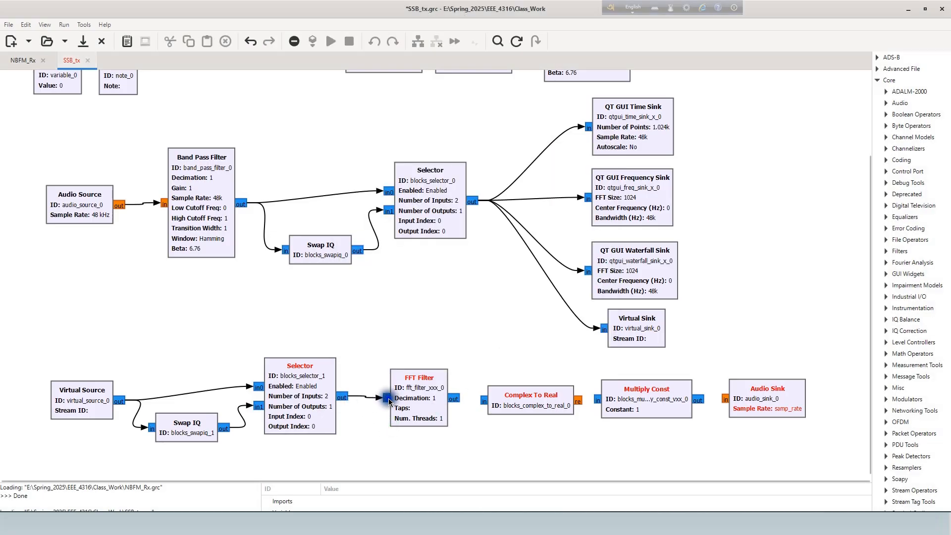
click(386, 399)
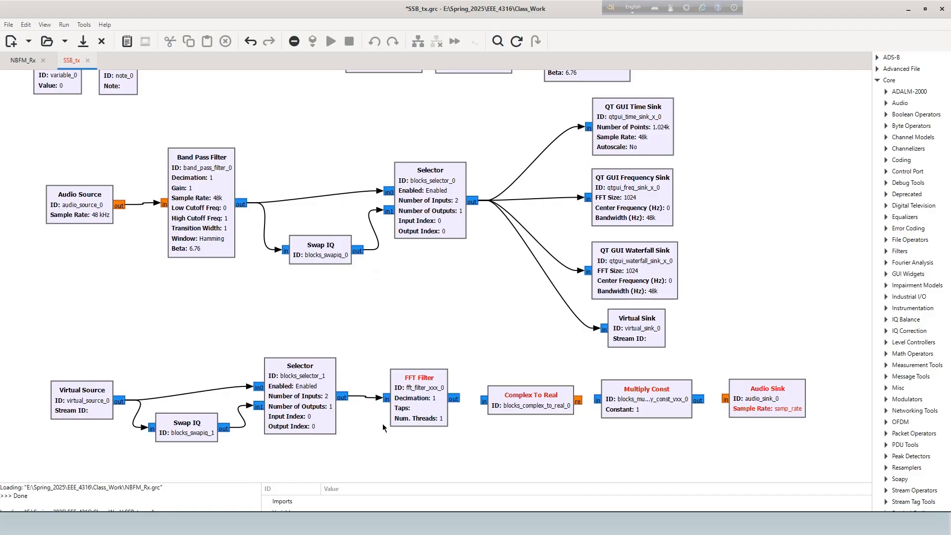
click(453, 399)
click(485, 401)
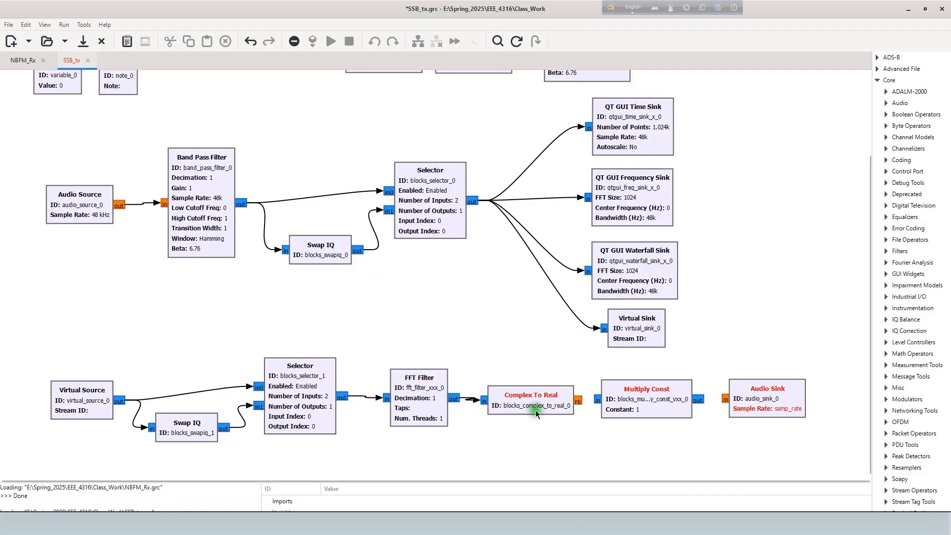
- Change the Multiply Const block's IO Type to float
click(625, 399)
double_click(625, 400)
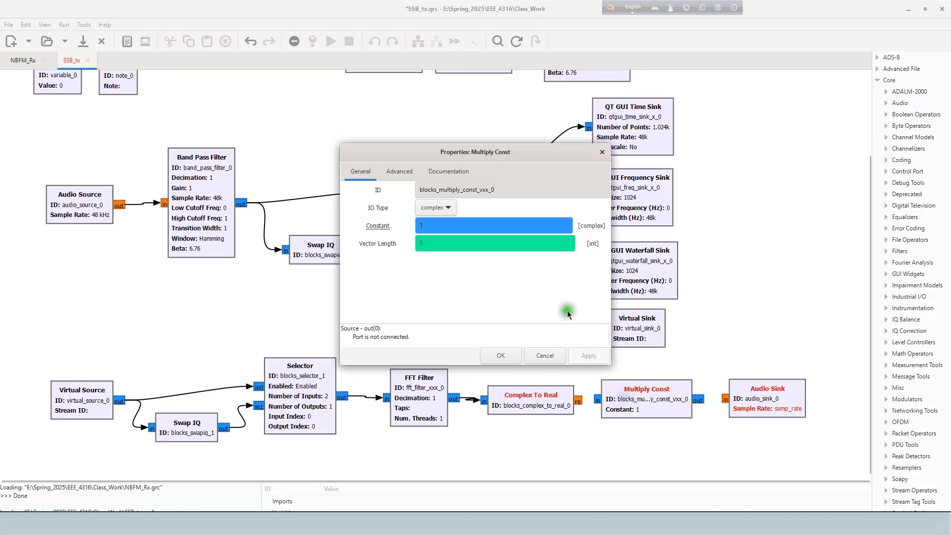
click(435, 208)
click(429, 222)
click(498, 349)
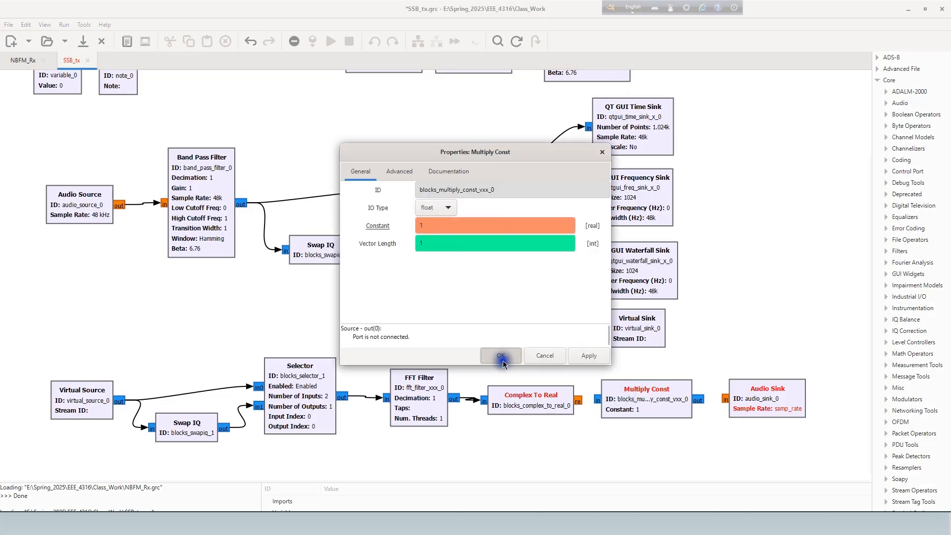
- Adjust the Multiply Const and Audio Sink positions slightly and connect Complex To Real through Multiply Const to the Audio Sink
click(638, 418)
drag(639, 419, 640, 420)
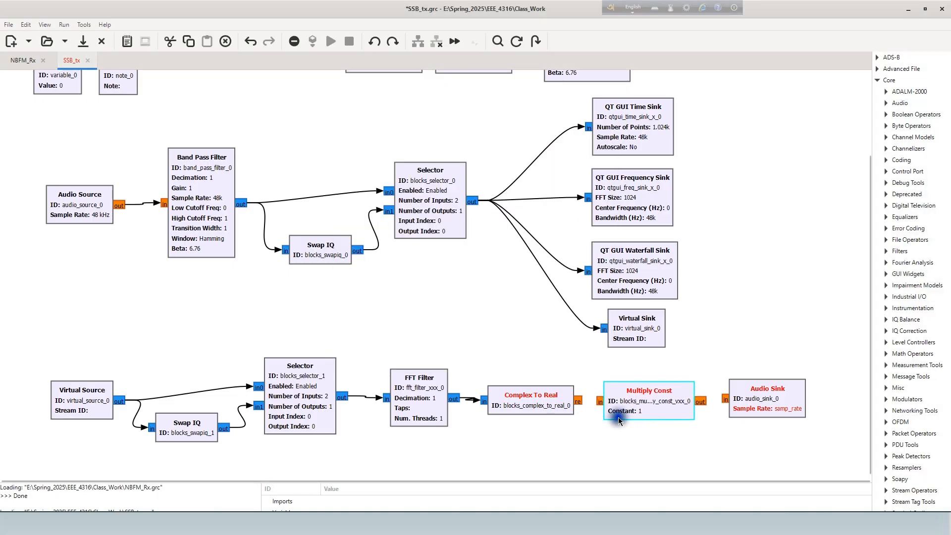
drag(579, 400, 601, 405)
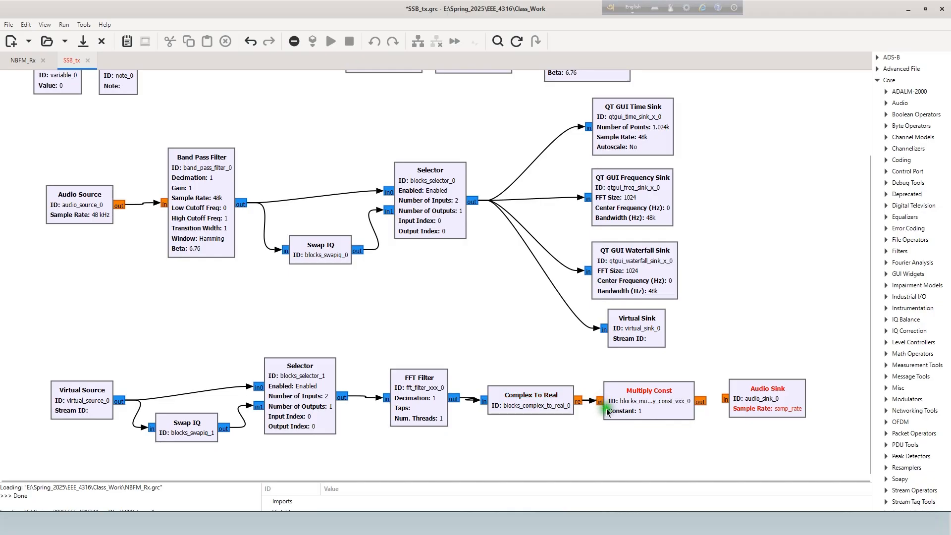
drag(736, 399, 730, 401)
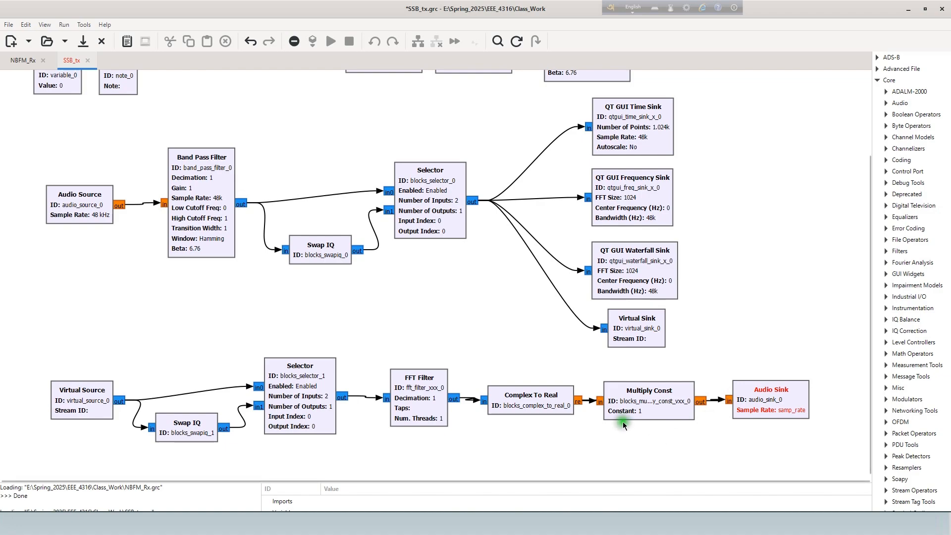
- Set the Audio Sink's Sample Rate to 48 kHz
double_click(779, 407)
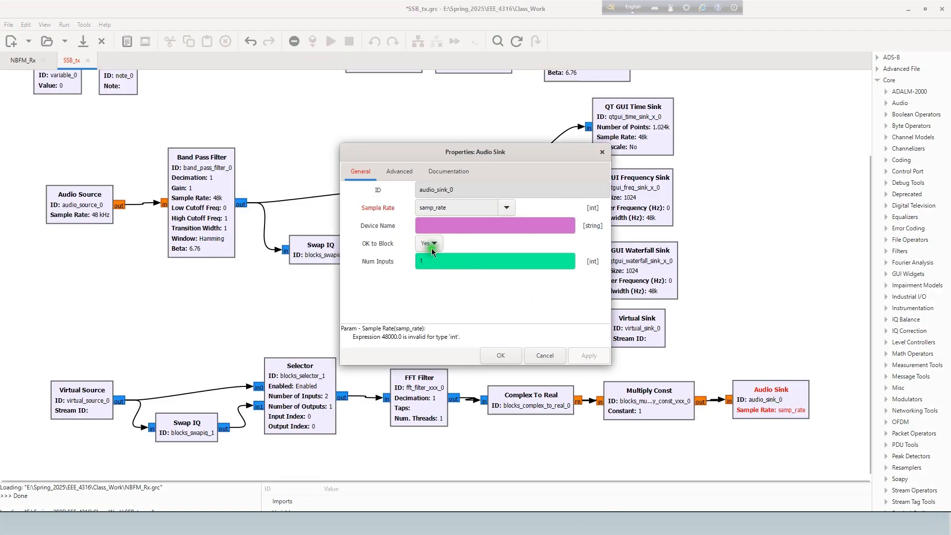
click(437, 207)
click(506, 213)
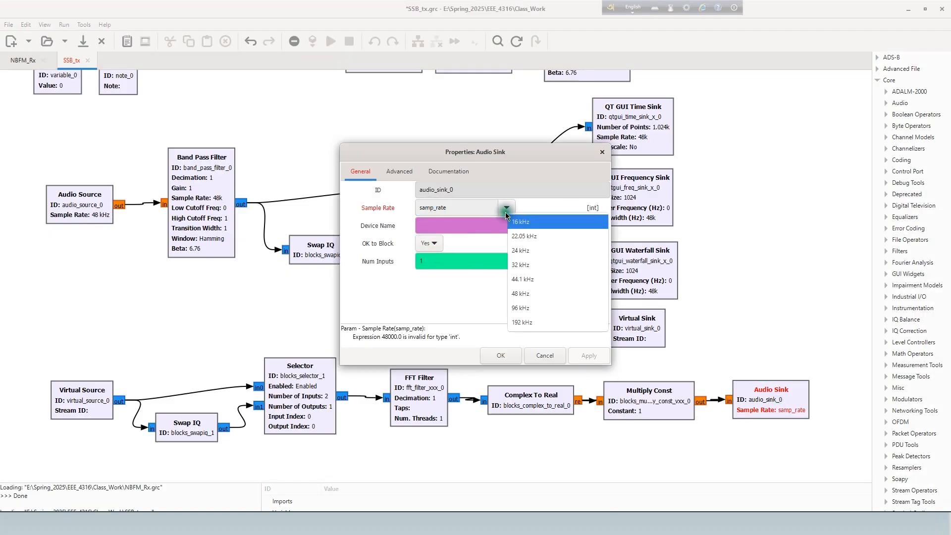
click(522, 297)
click(503, 347)
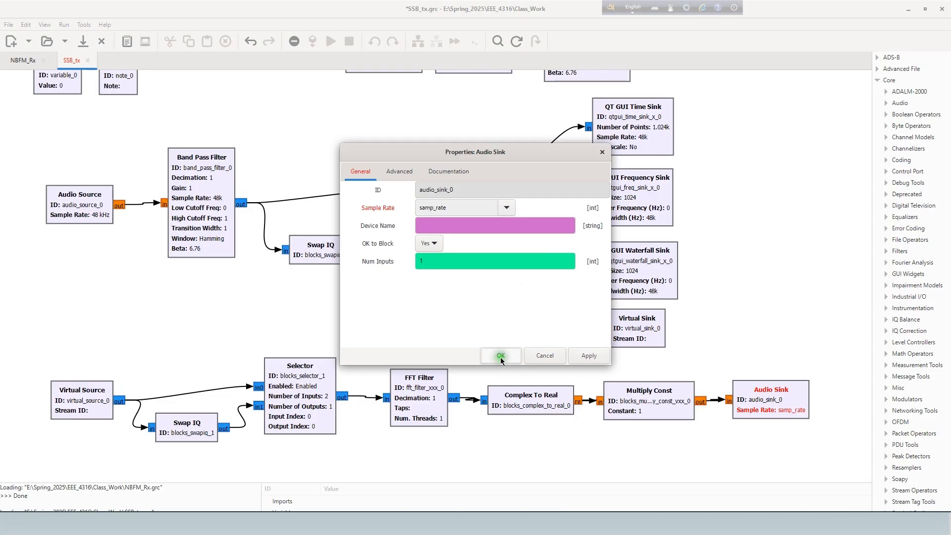
- Save the SSB_tx flowgraph with the completed receiver chain
click(656, 431)
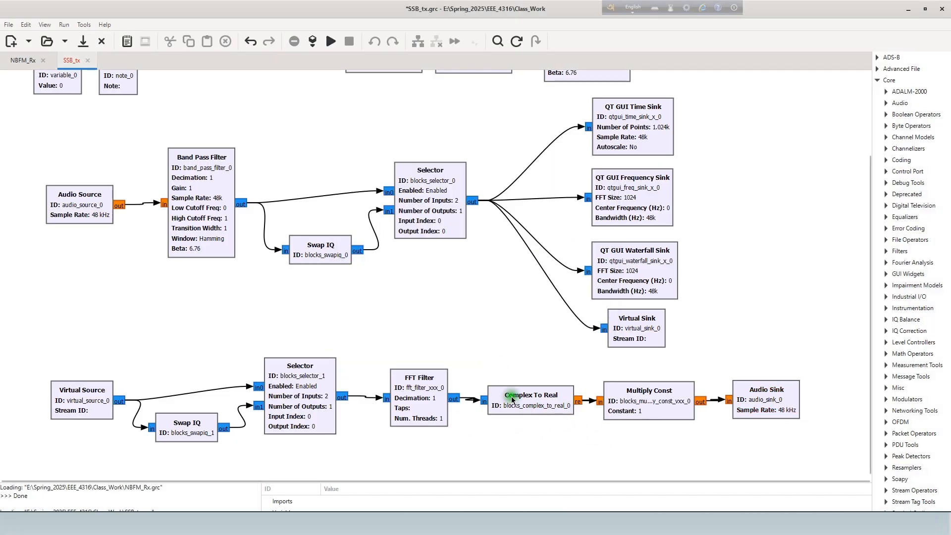
click(83, 44)
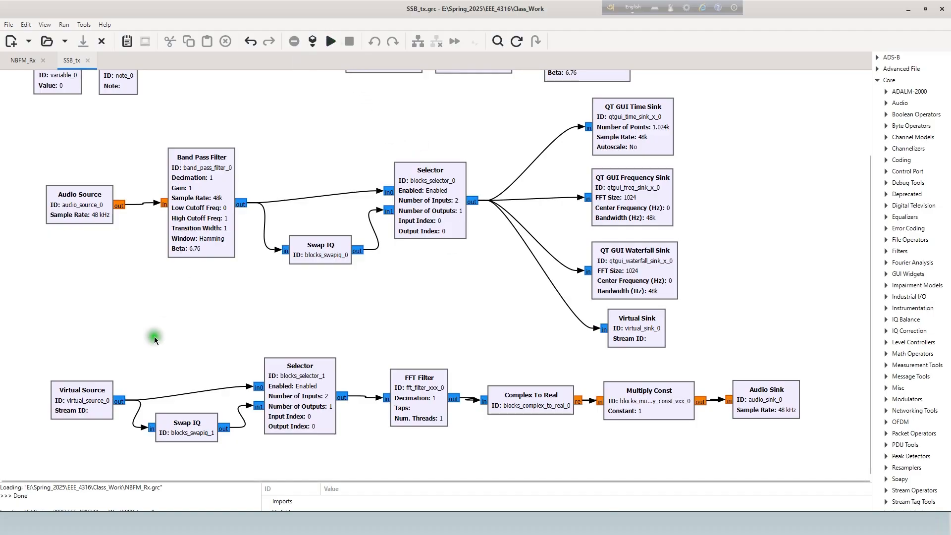
- Examine the receiver chain block by block: Virtual Source, Selector, FFT Filter, Complex To Real, Multiply Const and Audio Sink
click(83, 391)
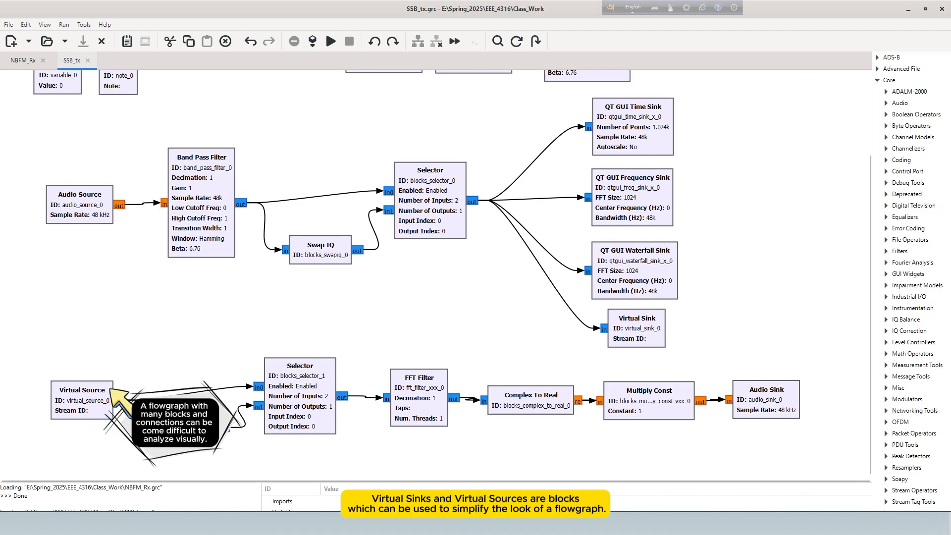
click(308, 381)
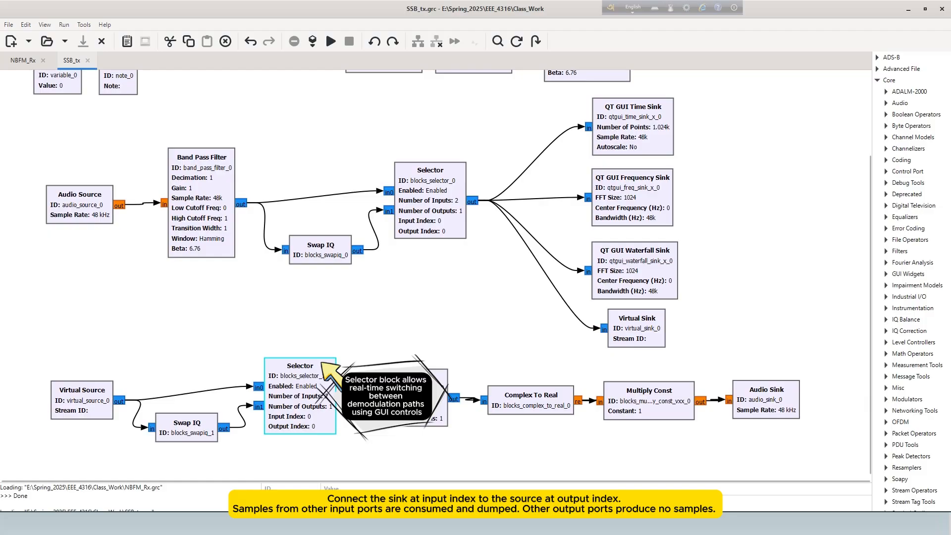
click(411, 380)
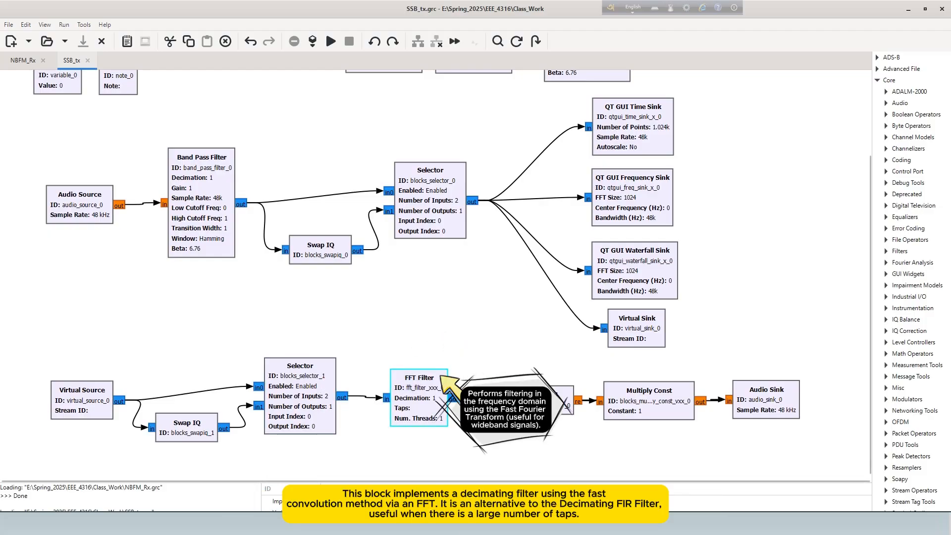
click(516, 400)
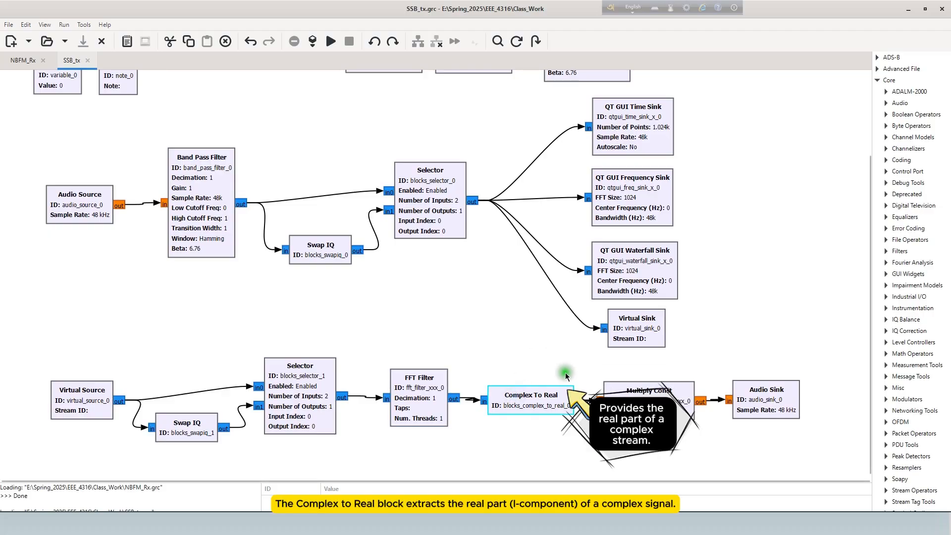
click(650, 399)
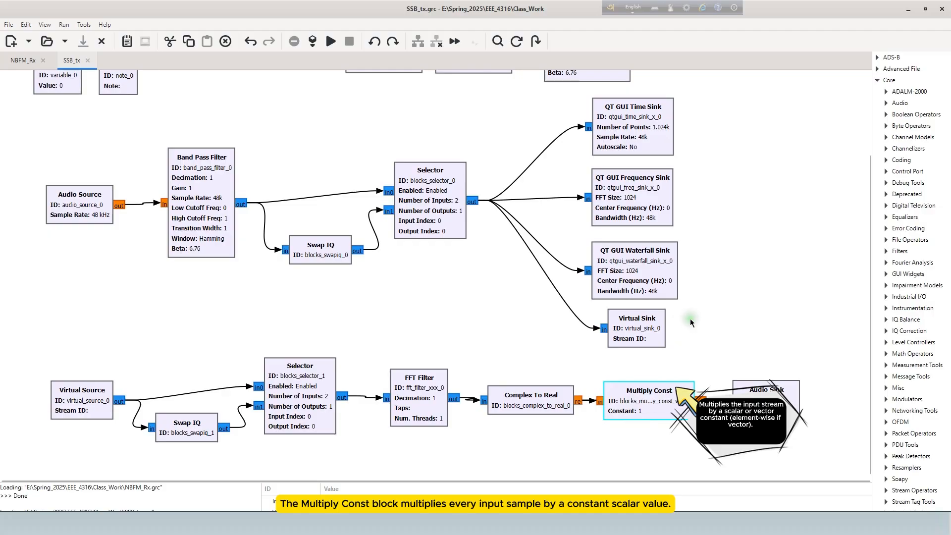
click(751, 391)
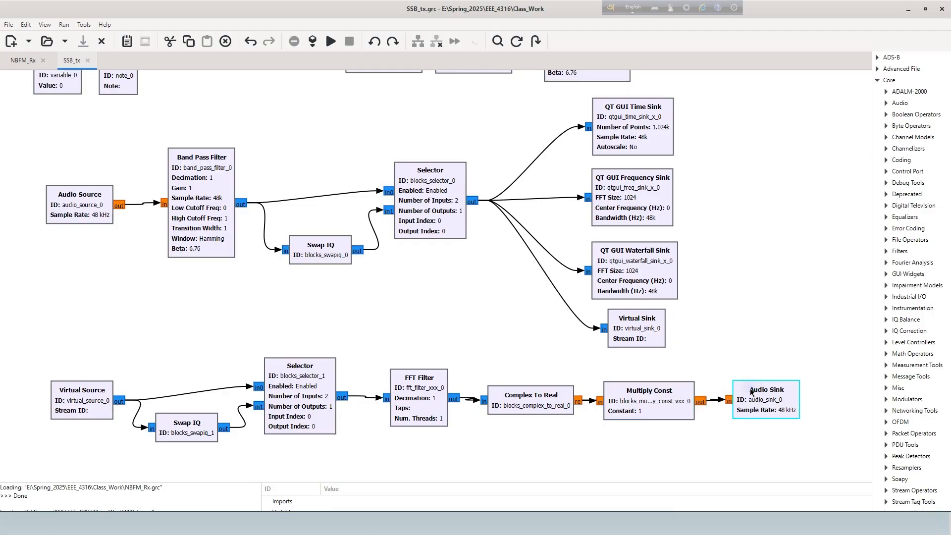
click(759, 344)
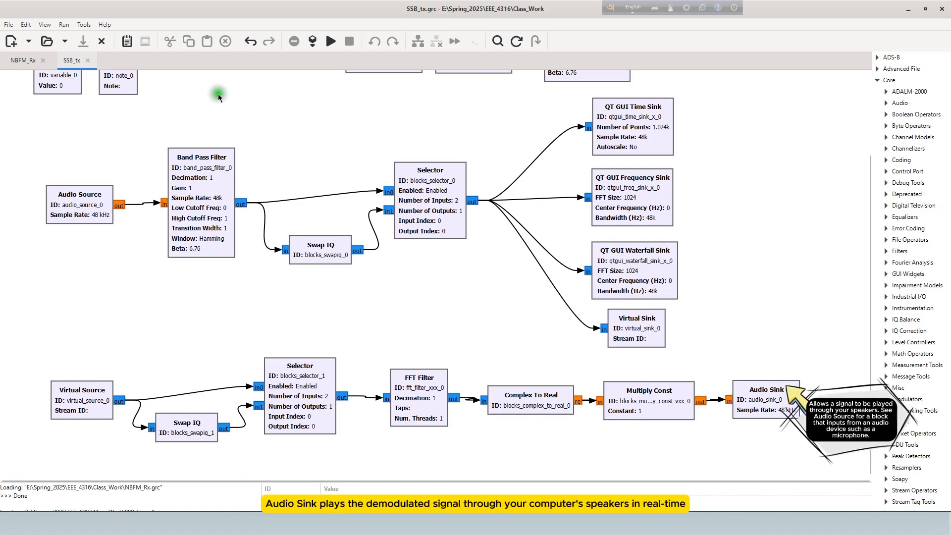
- Execute the flowgraph and resize the console area so its output is readable alongside the whole flowgraph
click(331, 43)
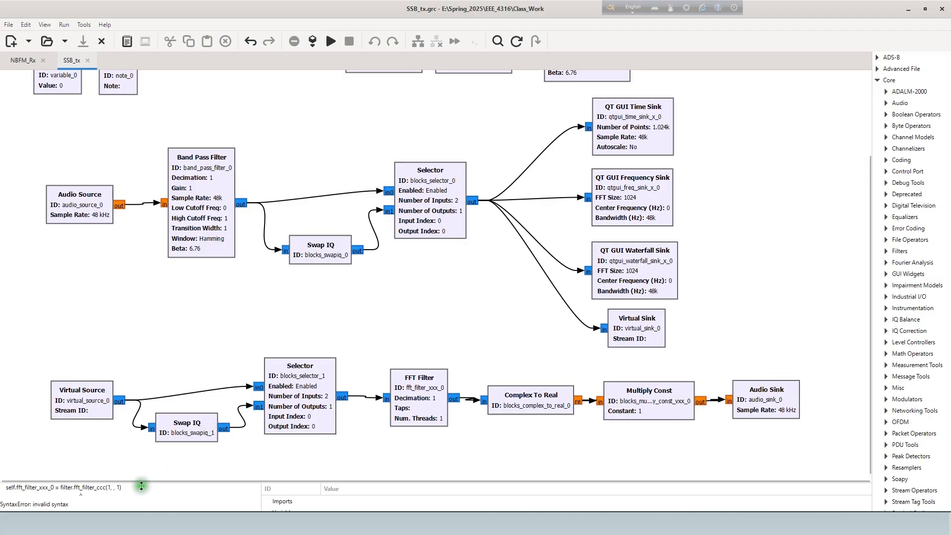
drag(141, 486, 145, 401)
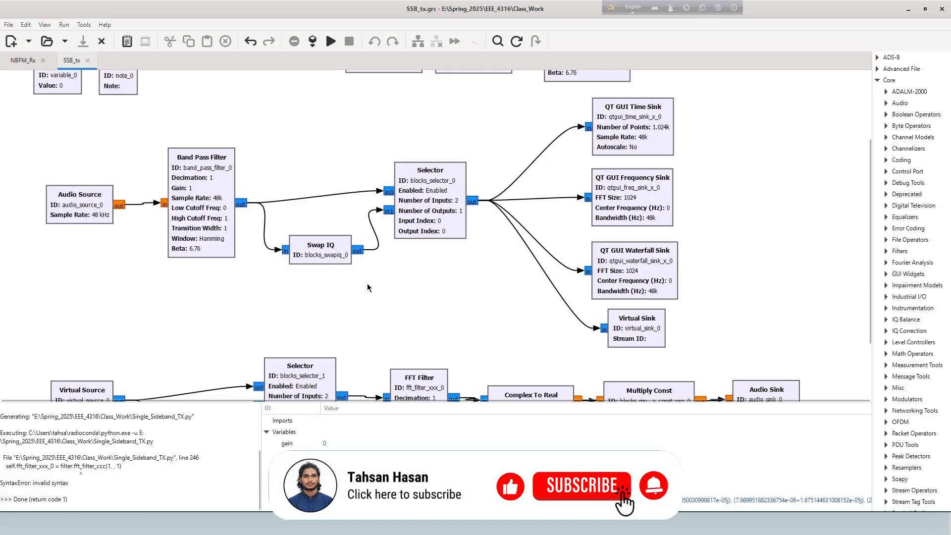
ctrl+scroll(367, 286, down, 1)
ctrl+scroll(386, 280, down, 1)
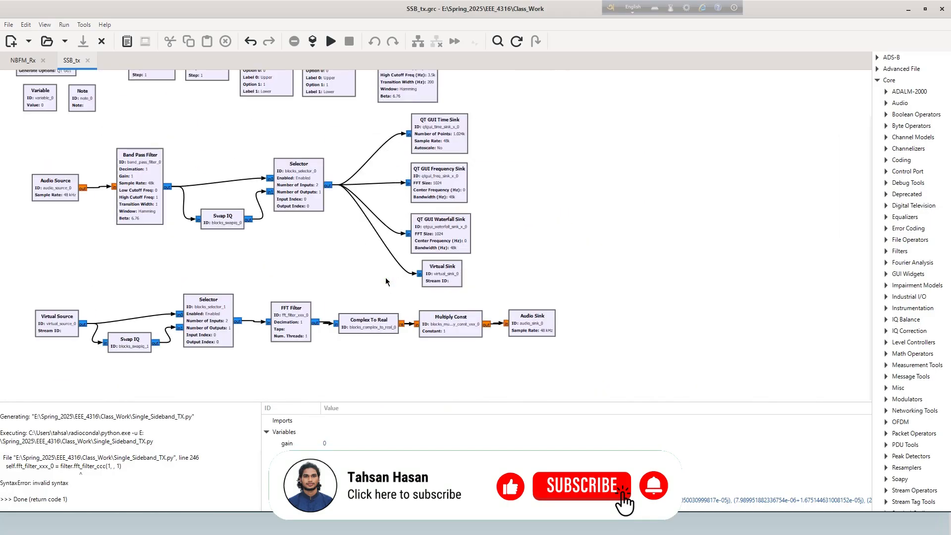
scroll(371, 266, up, 1)
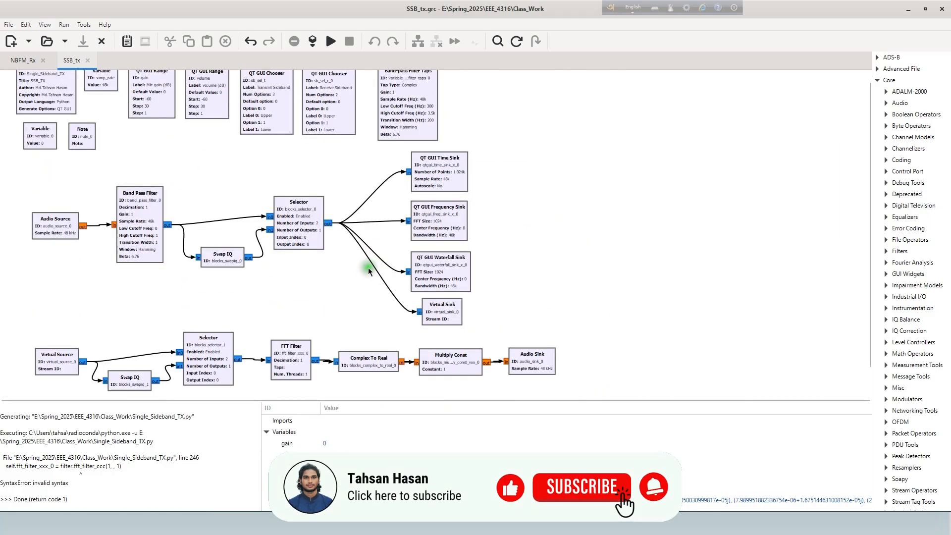
ctrl+scroll(368, 267, down, 1)
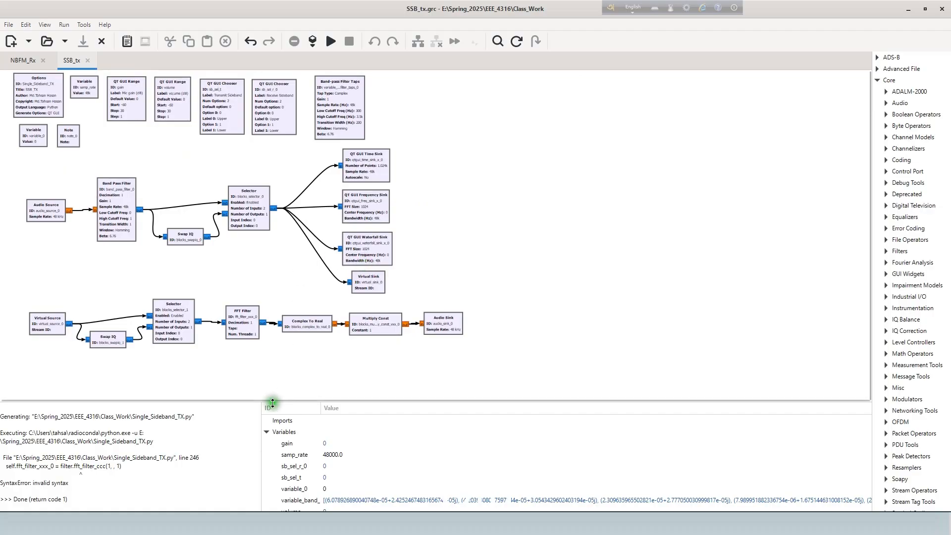
drag(199, 400, 198, 428)
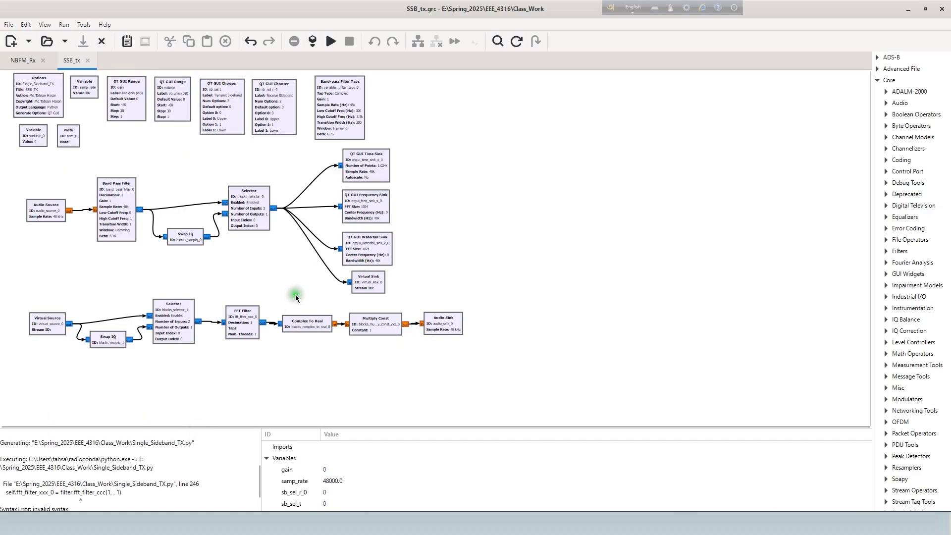
- Read the console output through to its end and execute the flowgraph again
ctrl+scroll(296, 299, up, 1)
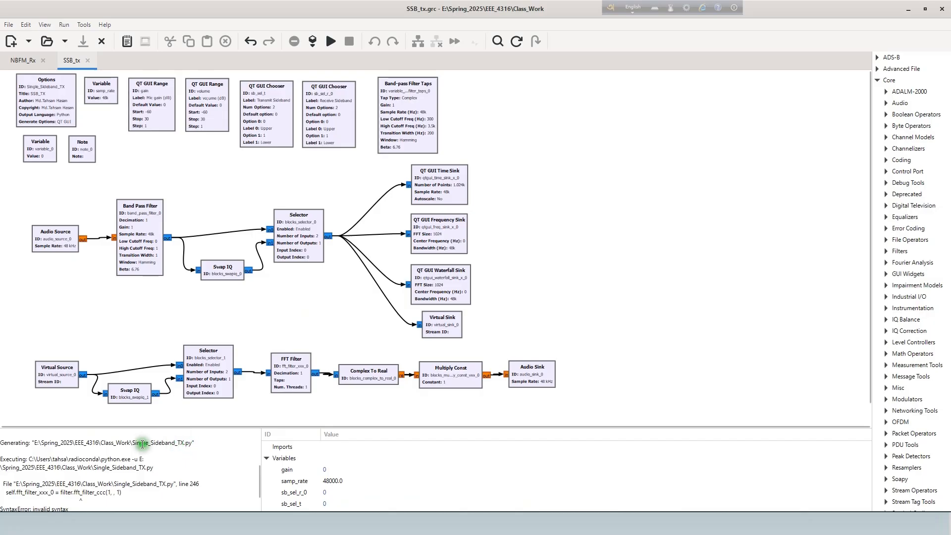
scroll(213, 342, down, 1)
scroll(68, 501, down, 1)
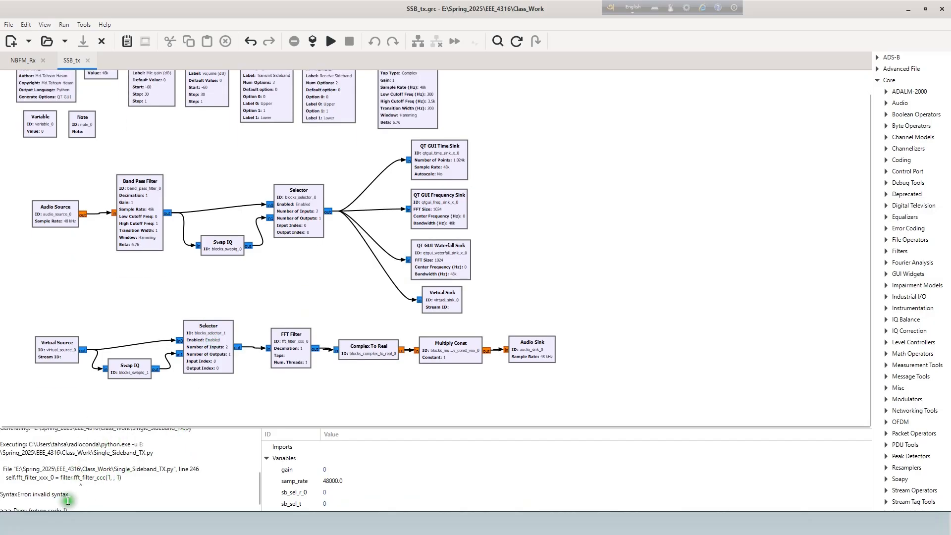
scroll(68, 501, down, 1)
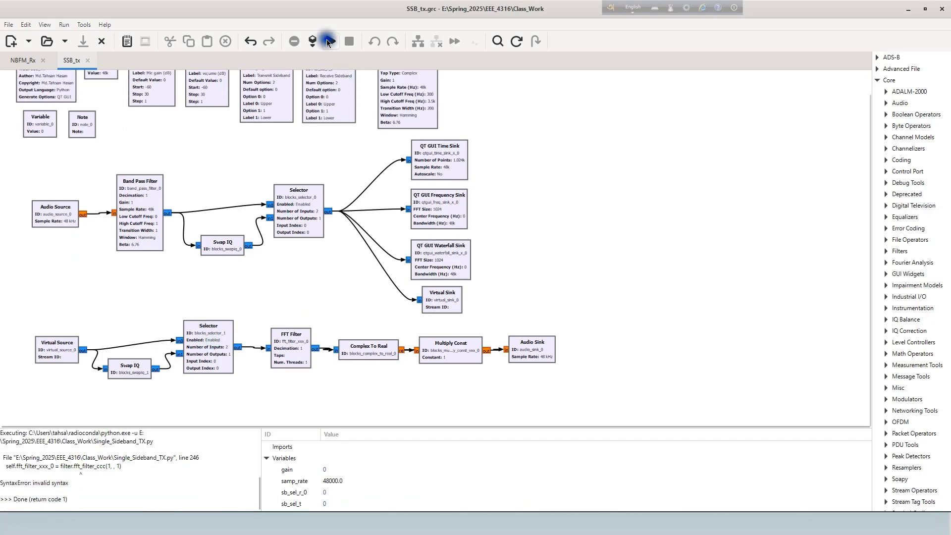
click(327, 41)
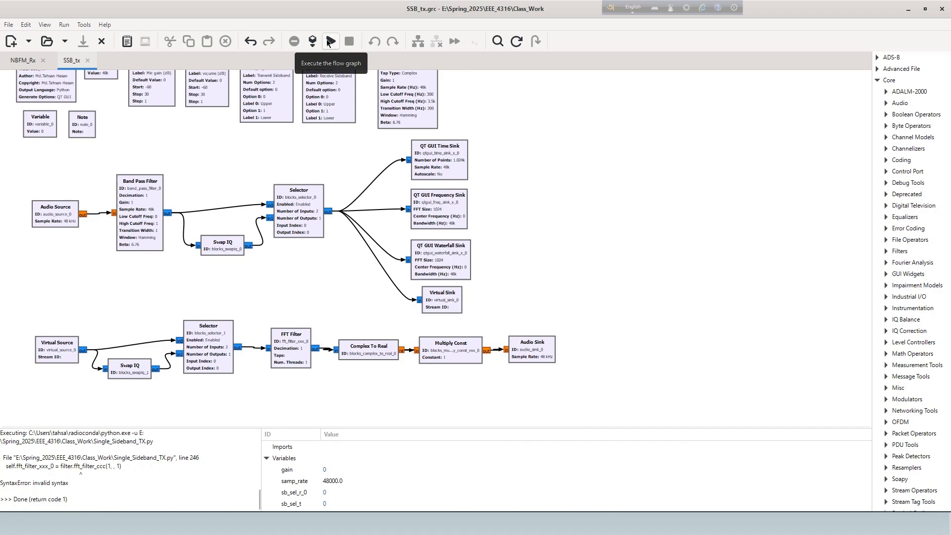